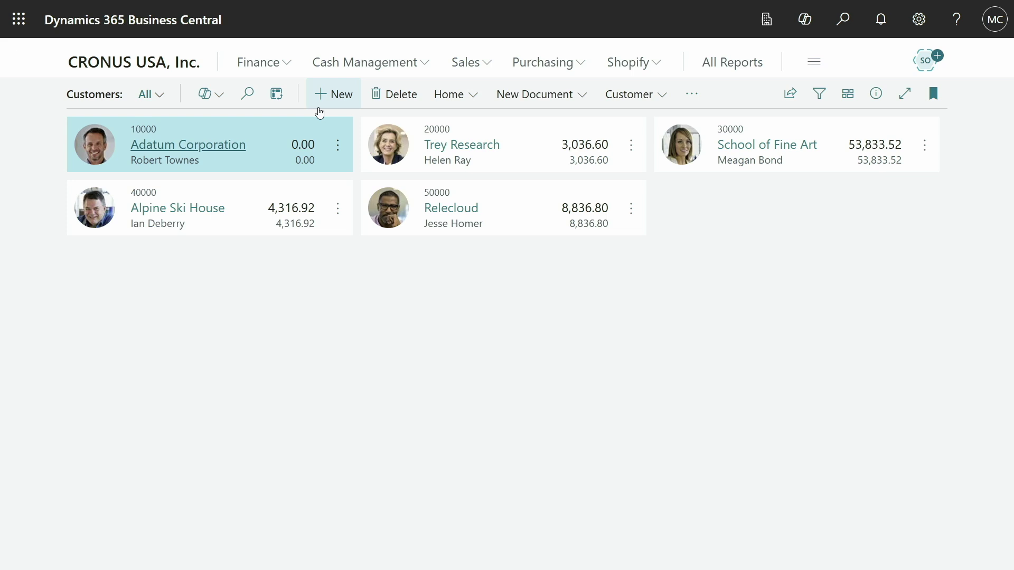
# - Create customer C00120 from the CUSTOMER COMPANY template and enter the name 'adventure works'
pyautogui.click(320, 109)
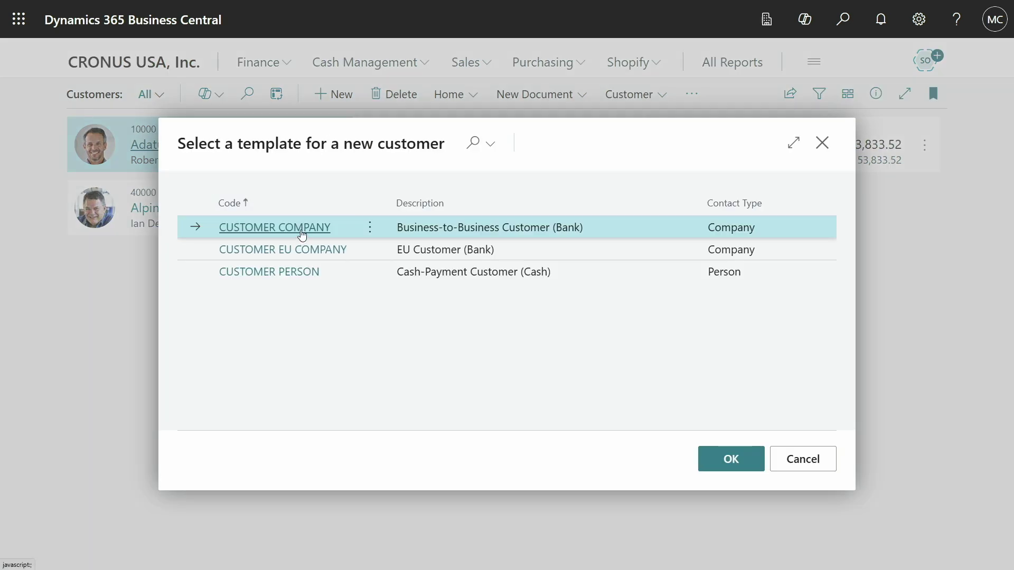
pyautogui.click(302, 228)
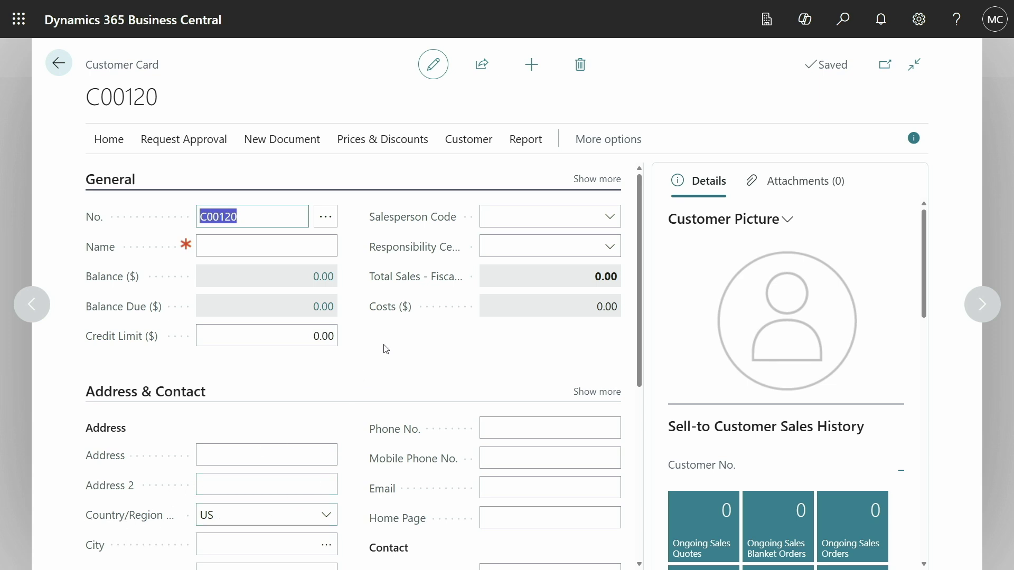
pyautogui.click(318, 252)
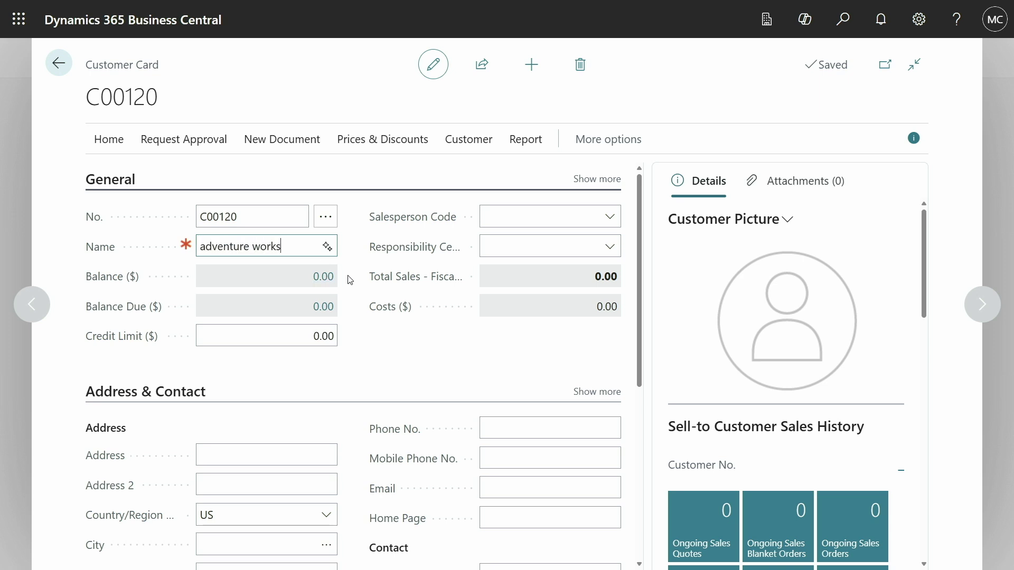
# - Have Copilot suggest customer values, check its reason for the name, and keep 'Adventure Works'
pyautogui.click(326, 247)
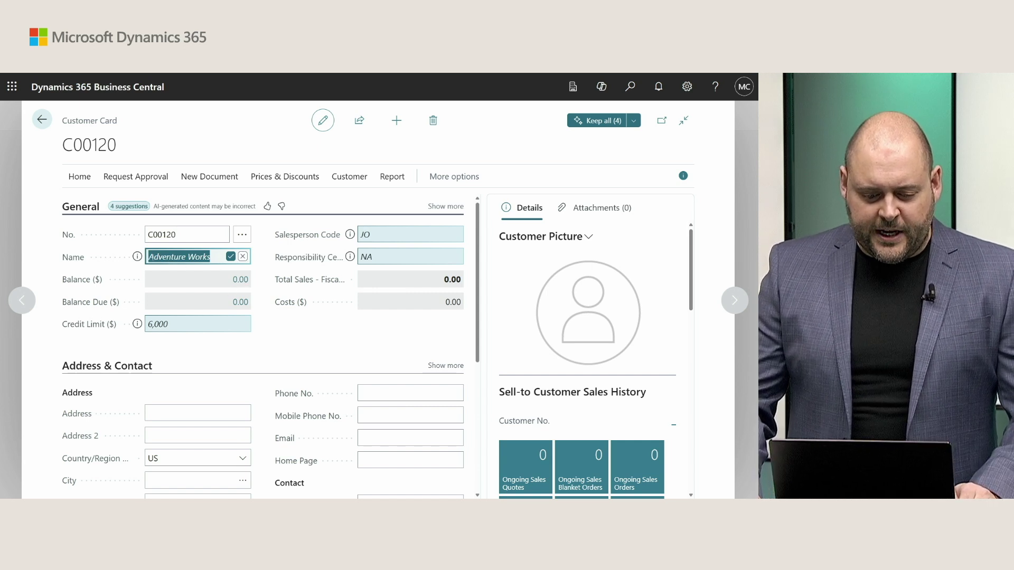
pyautogui.click(137, 260)
pyautogui.click(137, 259)
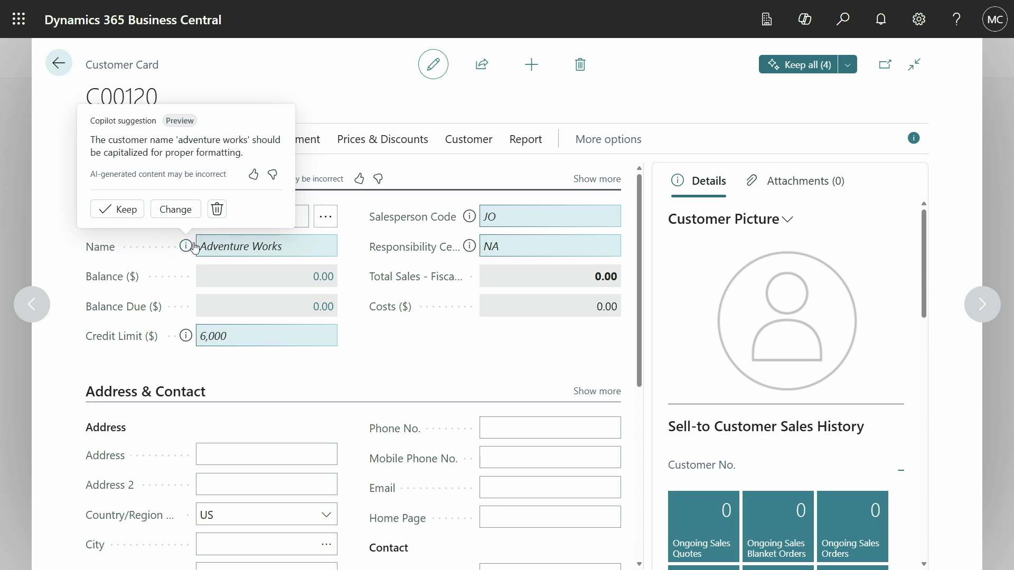
pyautogui.click(130, 213)
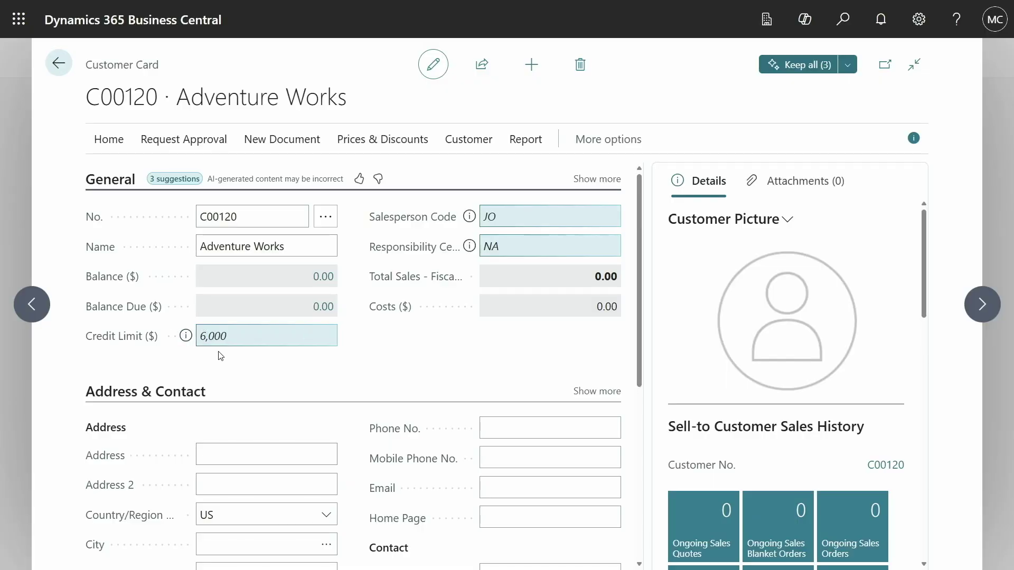
# - Keep Copilot's credit limit 6,000, salesperson code JO and responsibility center NA
pyautogui.click(186, 340)
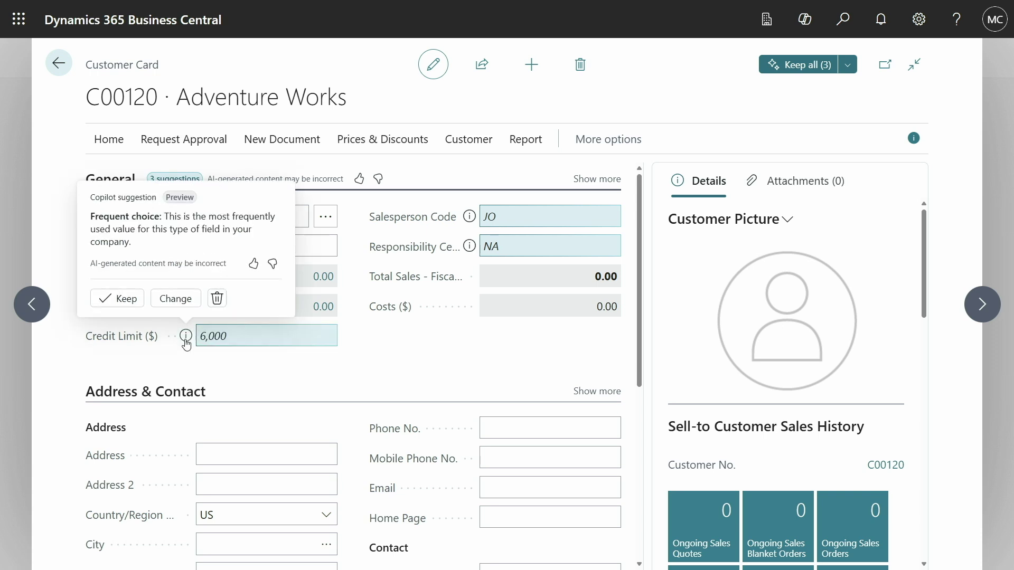
pyautogui.click(126, 303)
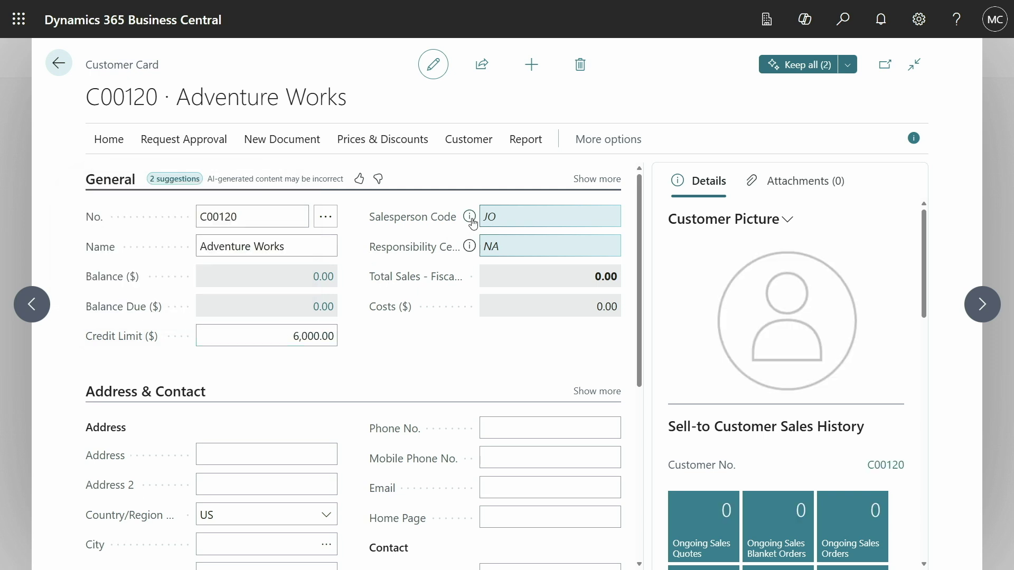
pyautogui.moveTo(483, 215)
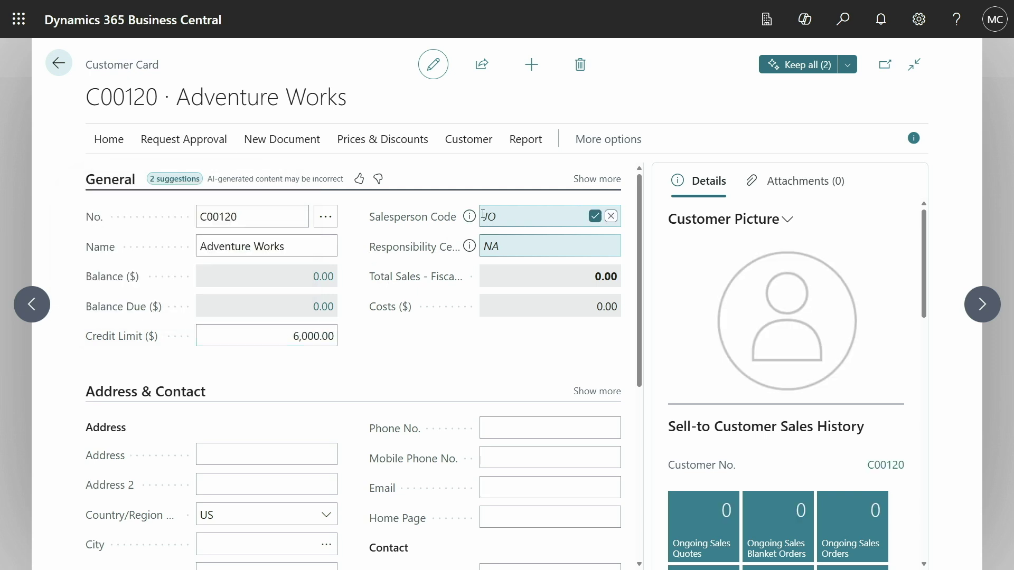
pyautogui.click(593, 216)
pyautogui.moveTo(511, 241)
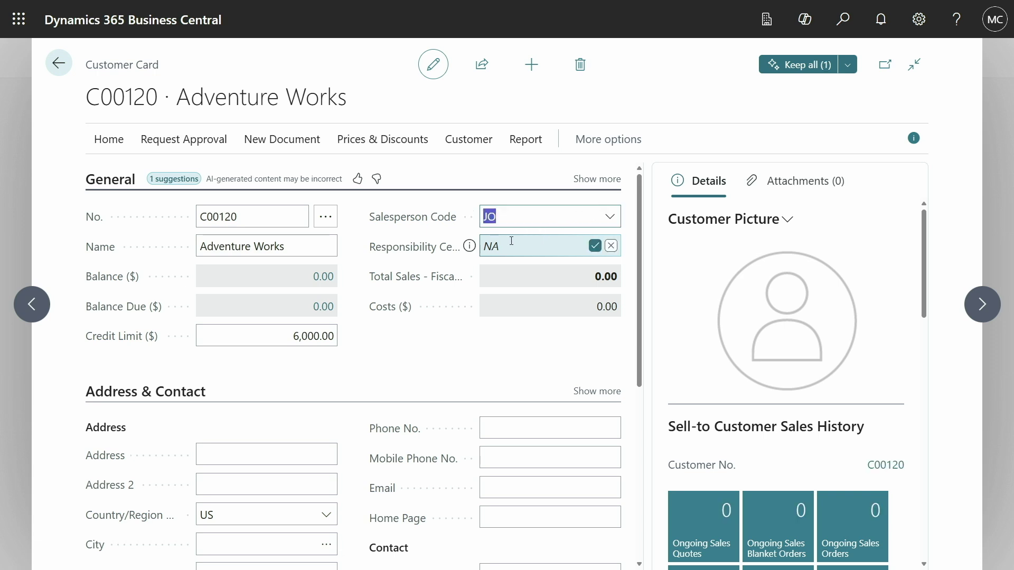
pyautogui.click(471, 249)
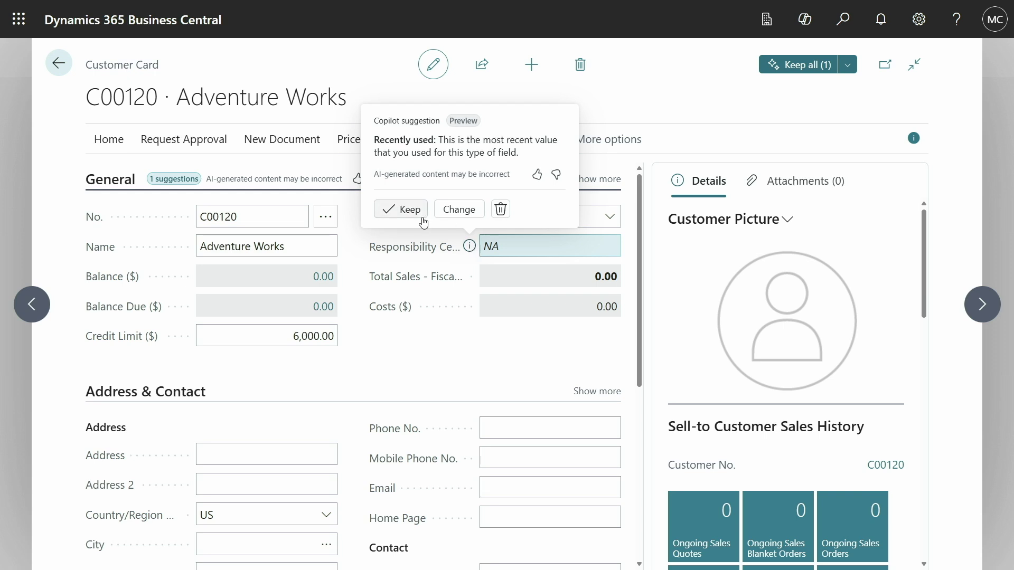
pyautogui.click(402, 209)
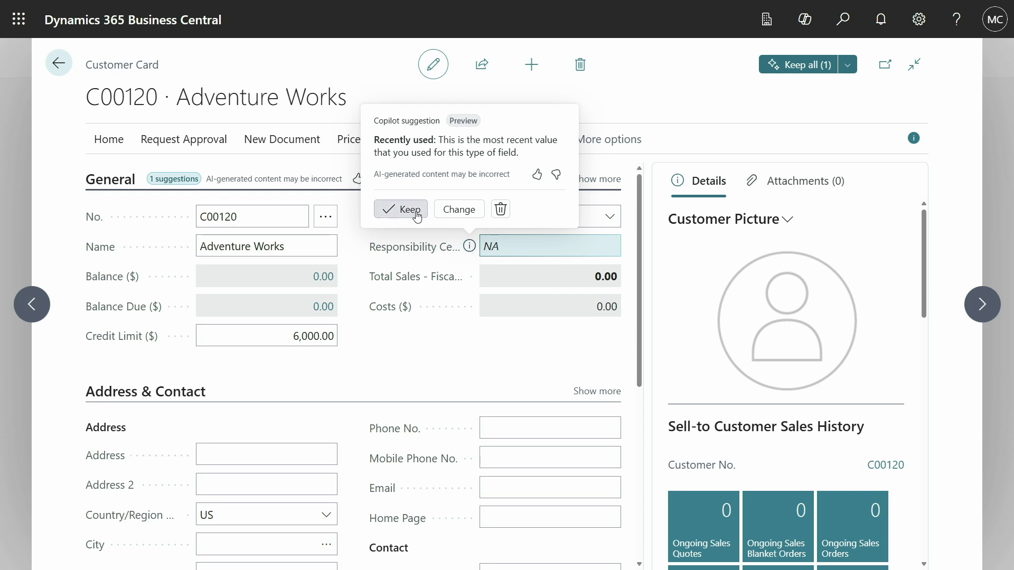
pyautogui.click(608, 246)
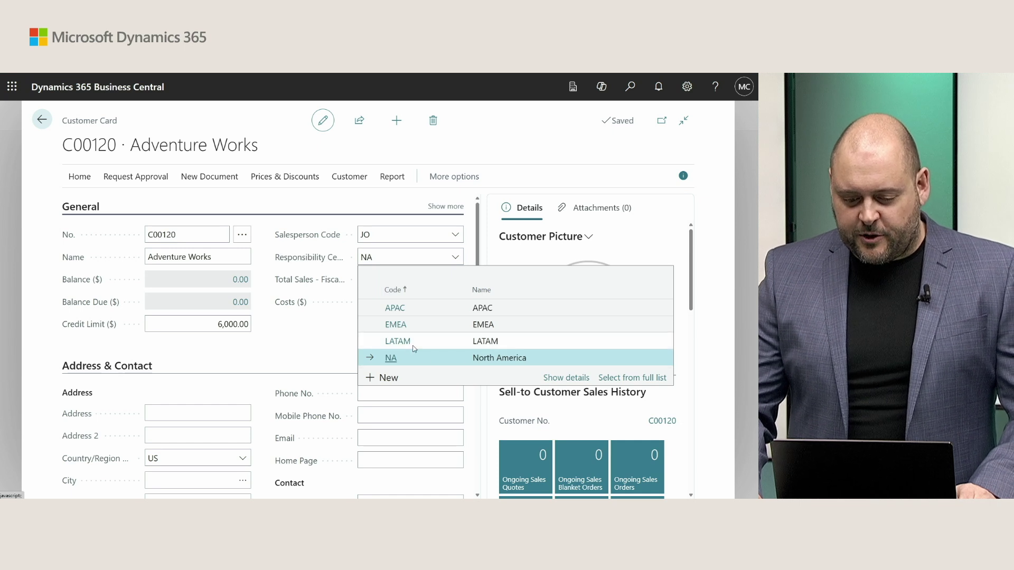
pyautogui.click(328, 335)
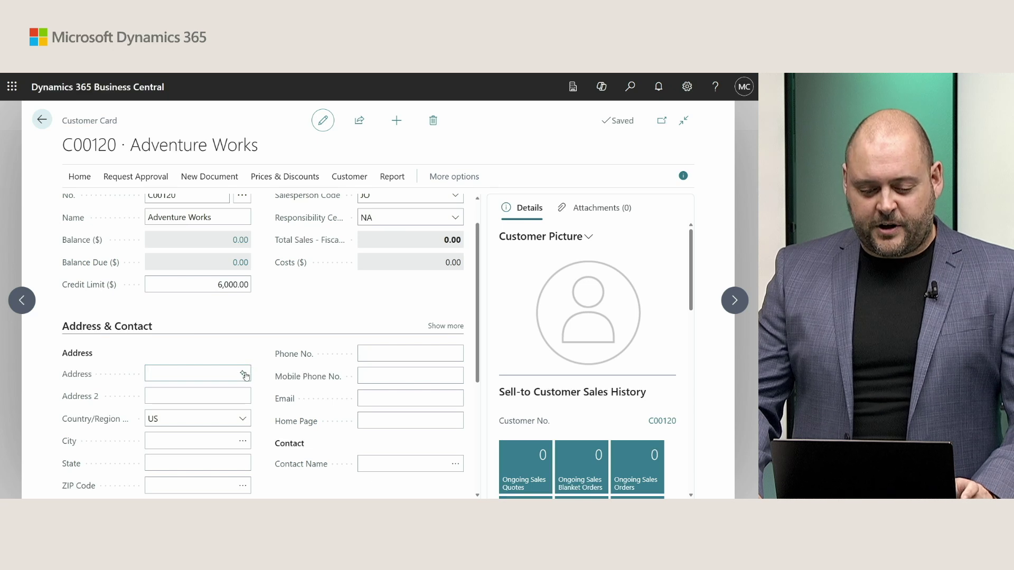
# - Have Copilot suggest address and contact details for Adventure Works and review all nine
pyautogui.click(244, 374)
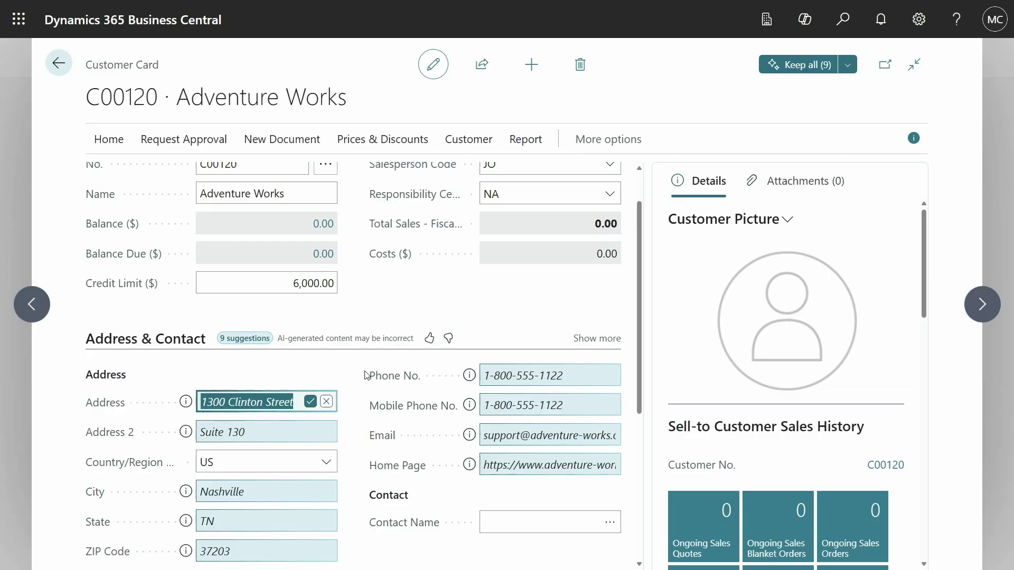
pyautogui.scroll(-2, 275, 353)
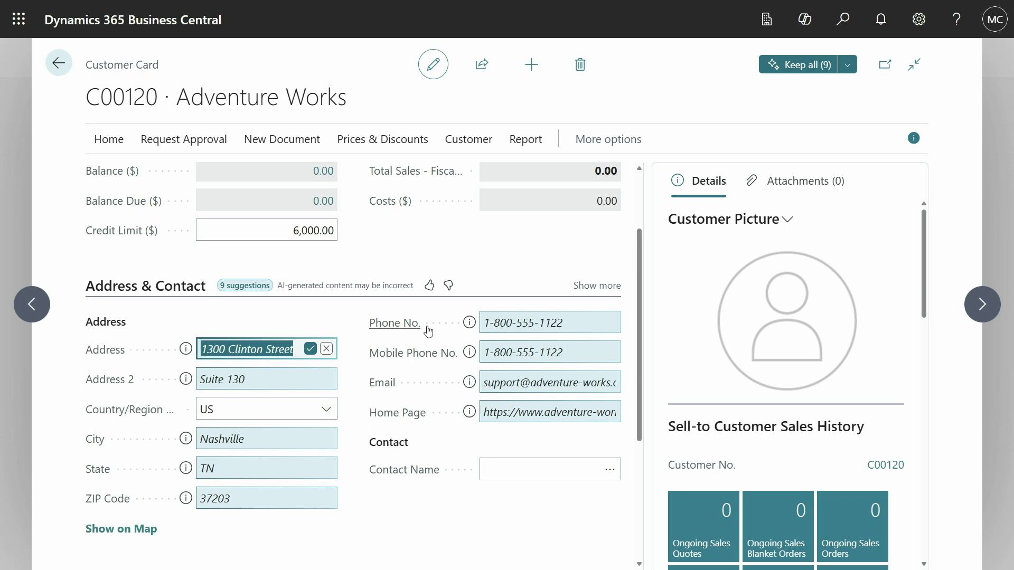
pyautogui.moveTo(523, 382)
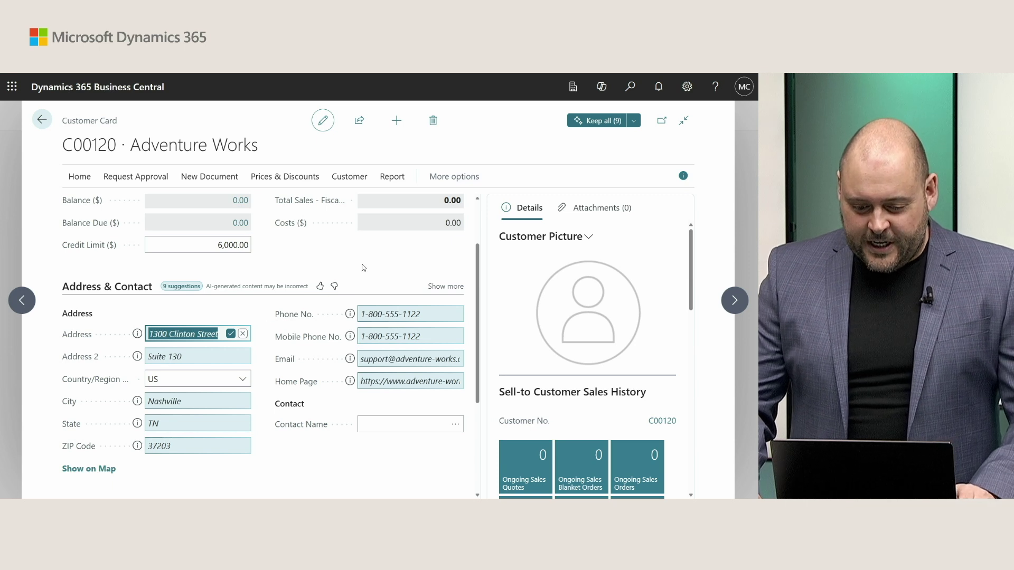
pyautogui.moveTo(396, 385)
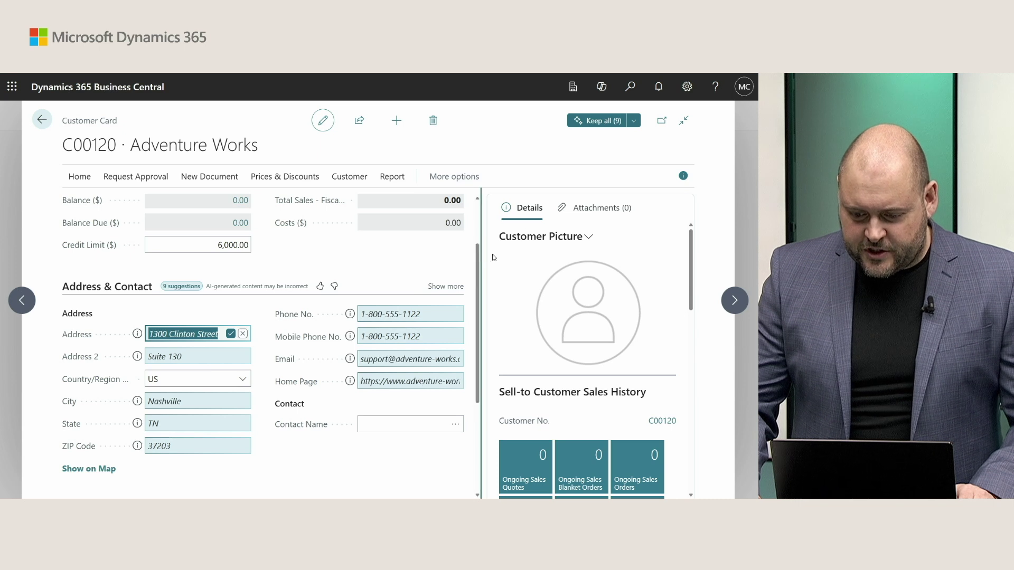
# - Keep all suggested address and contact details, then open the Fixed Assets list via search
pyautogui.click(587, 122)
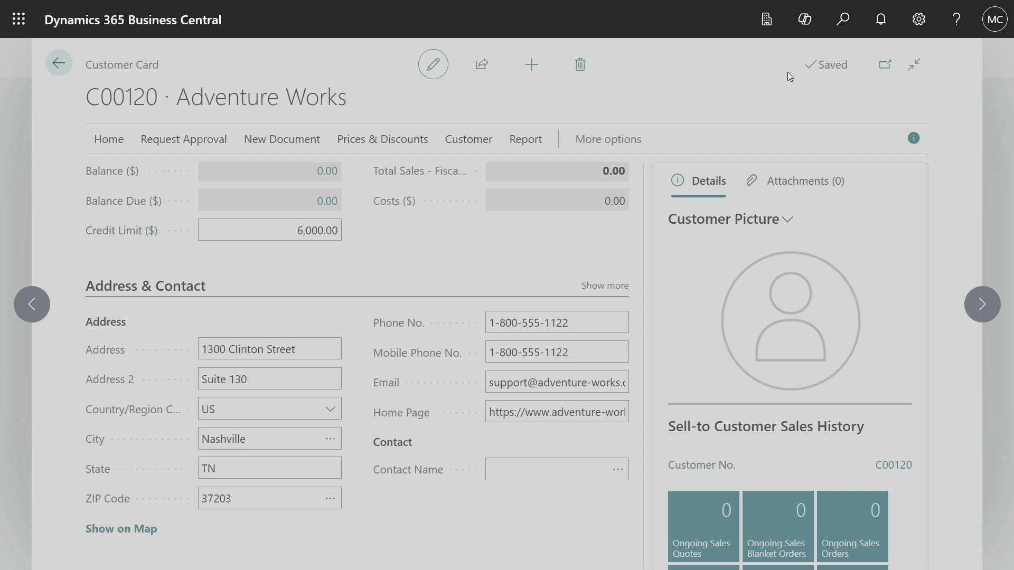
pyautogui.write('f')
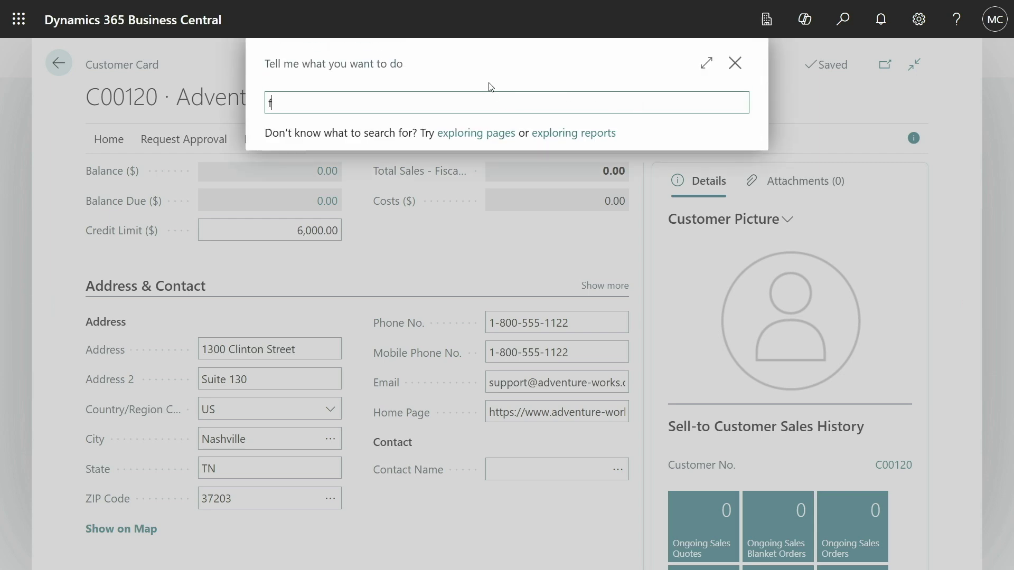
pyautogui.write('ixed assets')
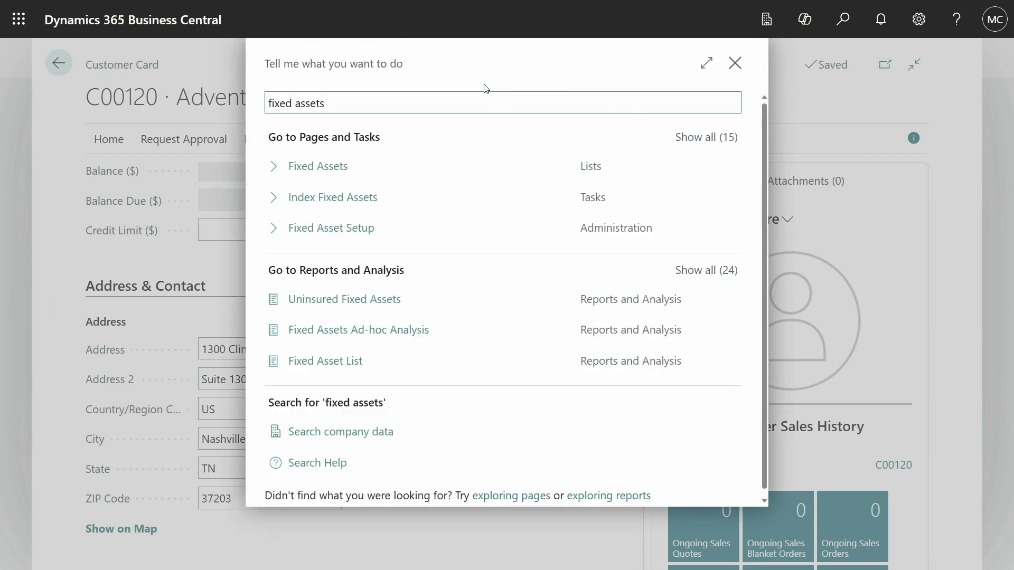
pyautogui.click(350, 163)
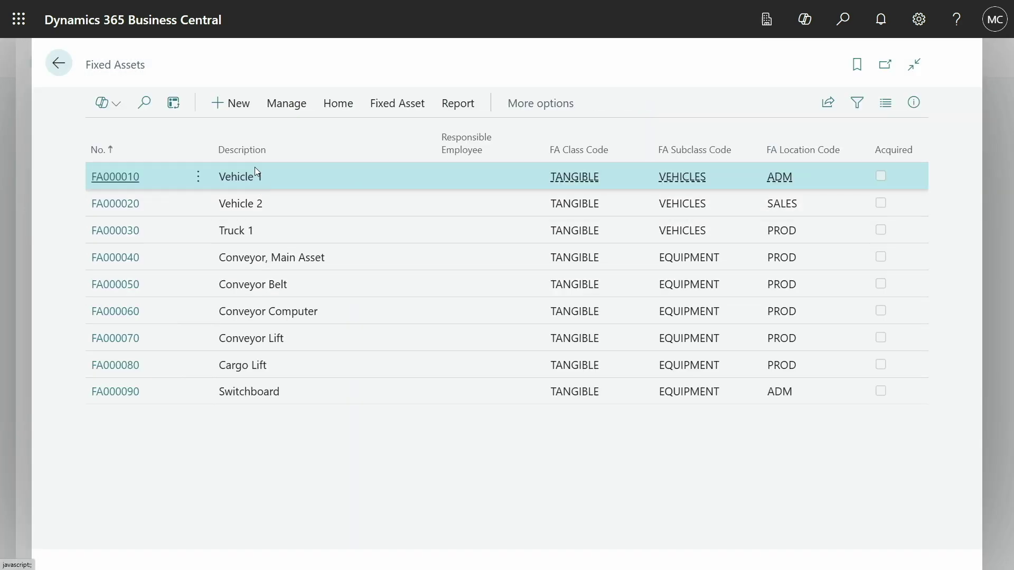
# - Create fixed asset FA000190 with the description 'injet printer LC1005'
pyautogui.click(230, 104)
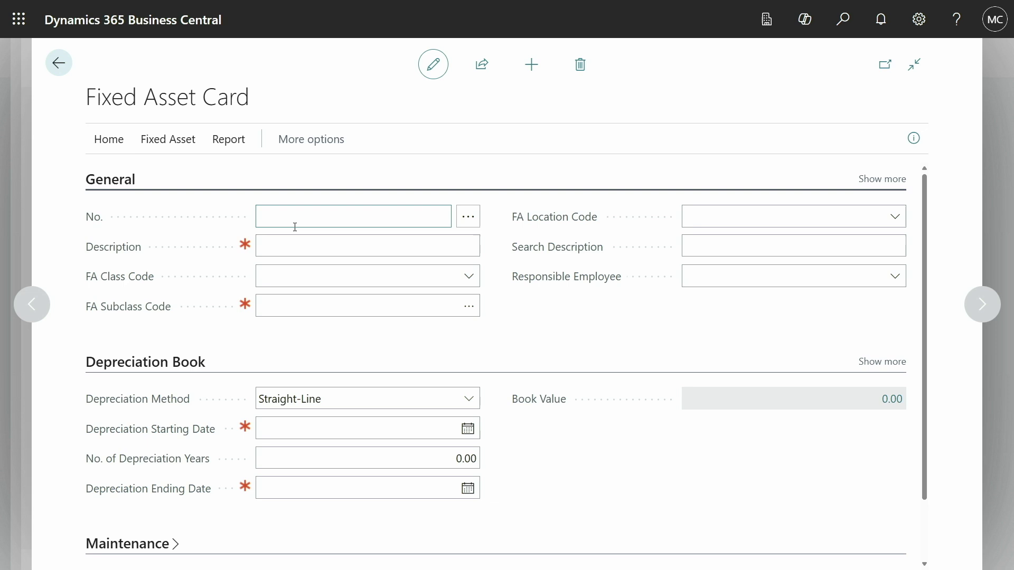
pyautogui.click(322, 245)
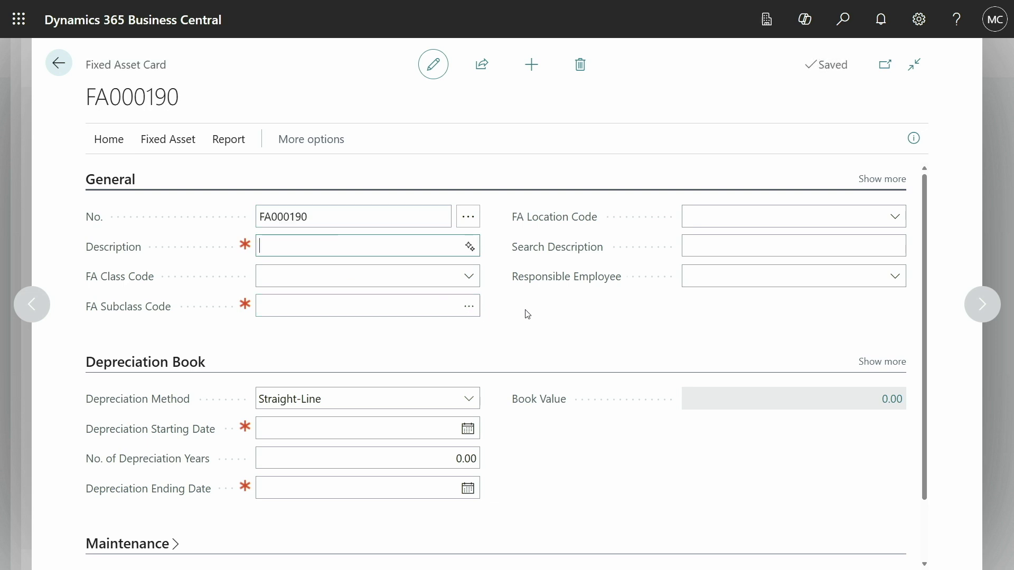
pyautogui.write('injet printer LC1005')
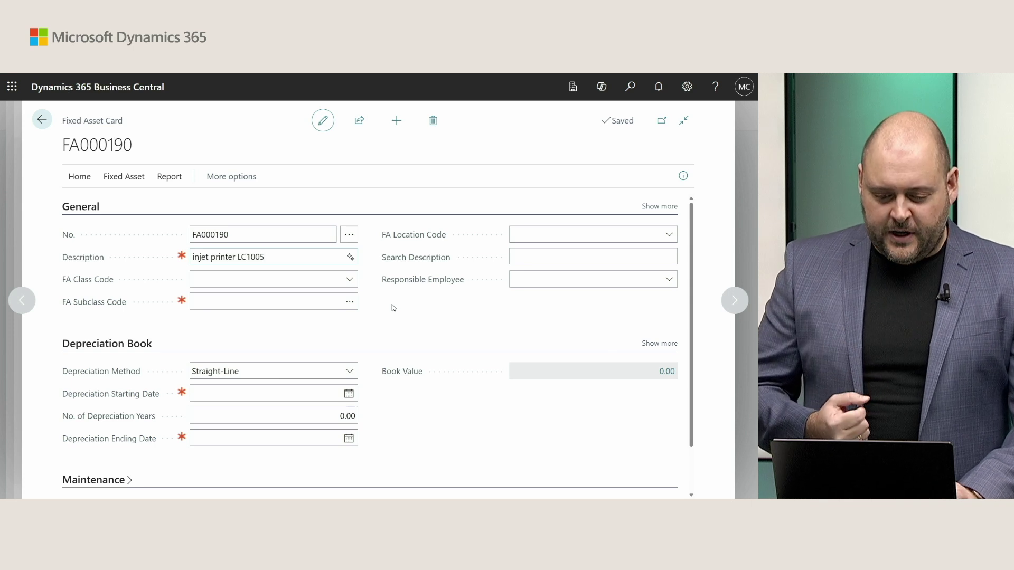
# - Autofill with Copilot and keep description 'inkjet printer LC1005', class TANGIBLE and subclass EQUIPMENT
pyautogui.press('Tab')
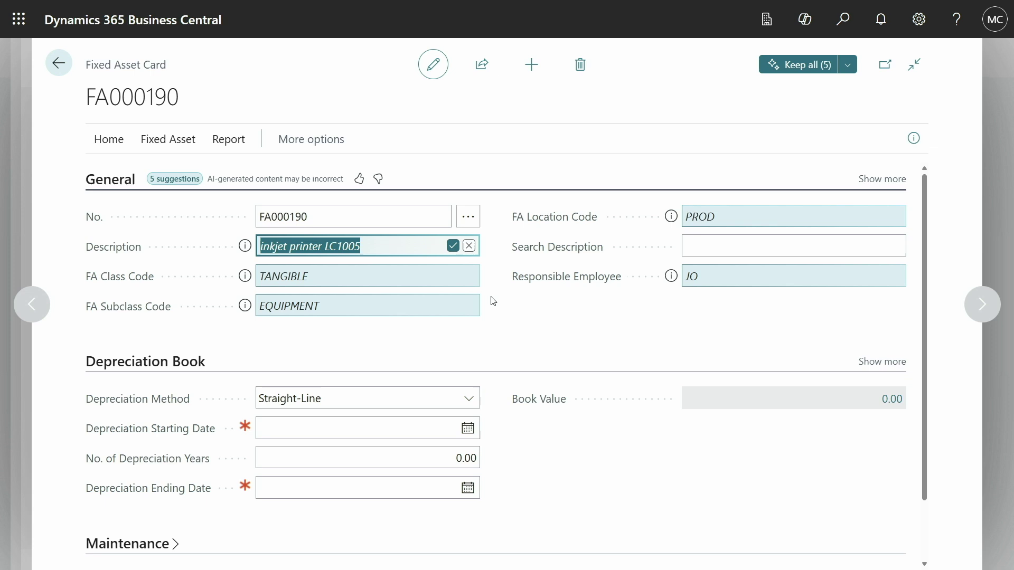
pyautogui.press('Tab')
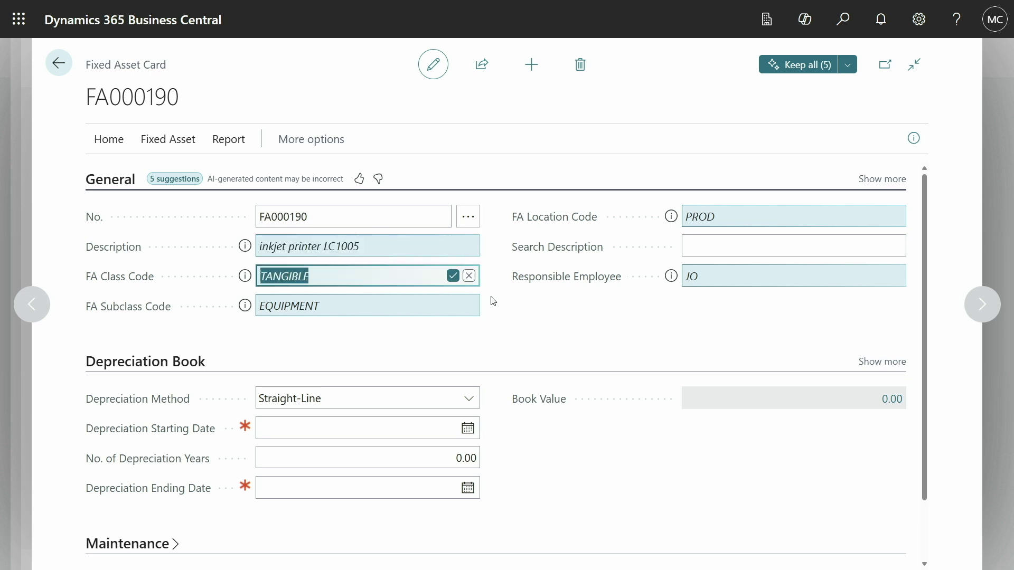
pyautogui.press('Tab')
pyautogui.press('Tab')
pyautogui.press('Tab')
pyautogui.press('Tab')
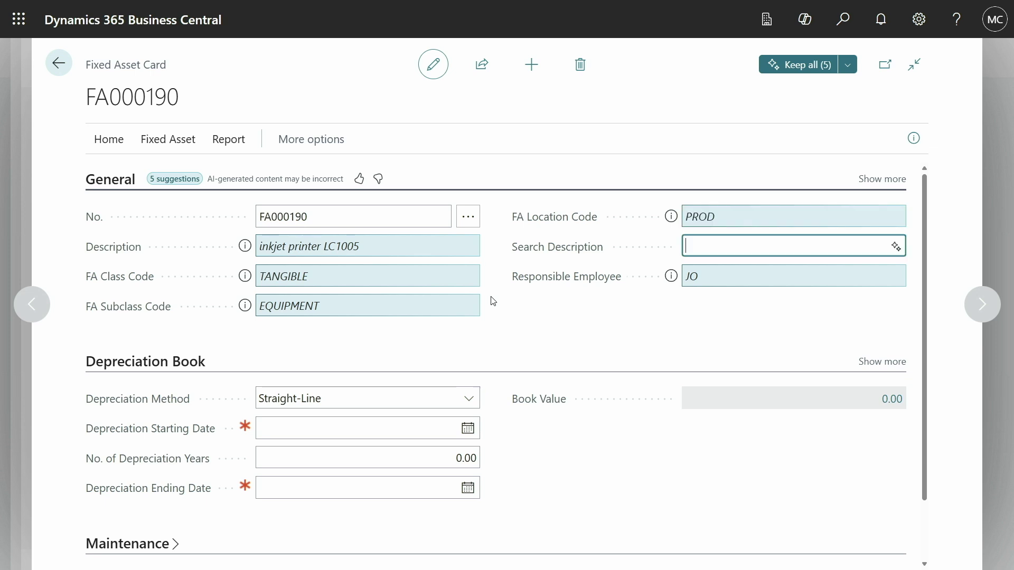
pyautogui.hotkey('shift', 'Tab')
pyautogui.hotkey('shift', 'Tab')
pyautogui.hotkey('shift', 'Tab')
pyautogui.hotkey('shift', 'Tab')
pyautogui.hotkey('shift', 'Tab')
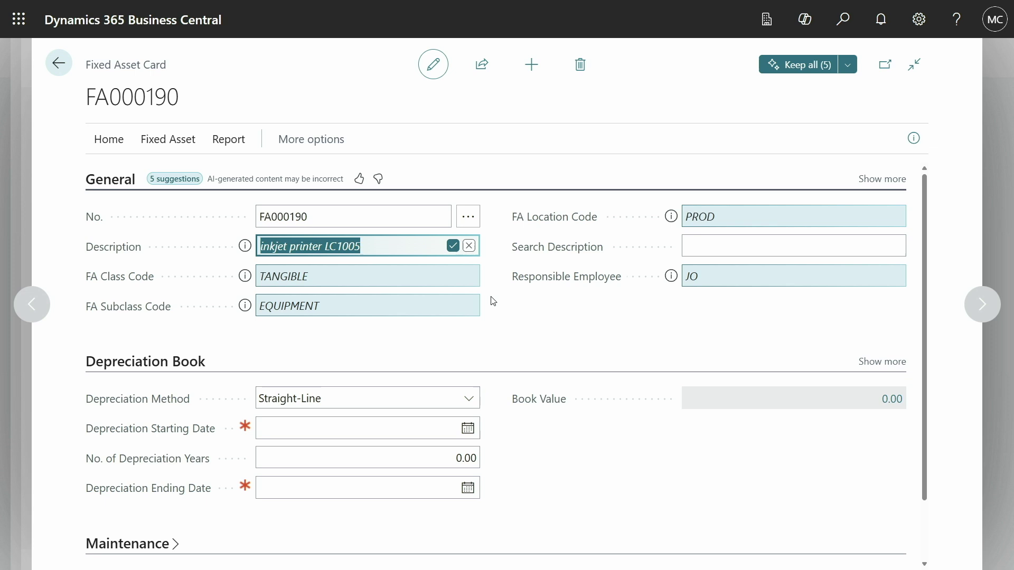
pyautogui.press('Tab')
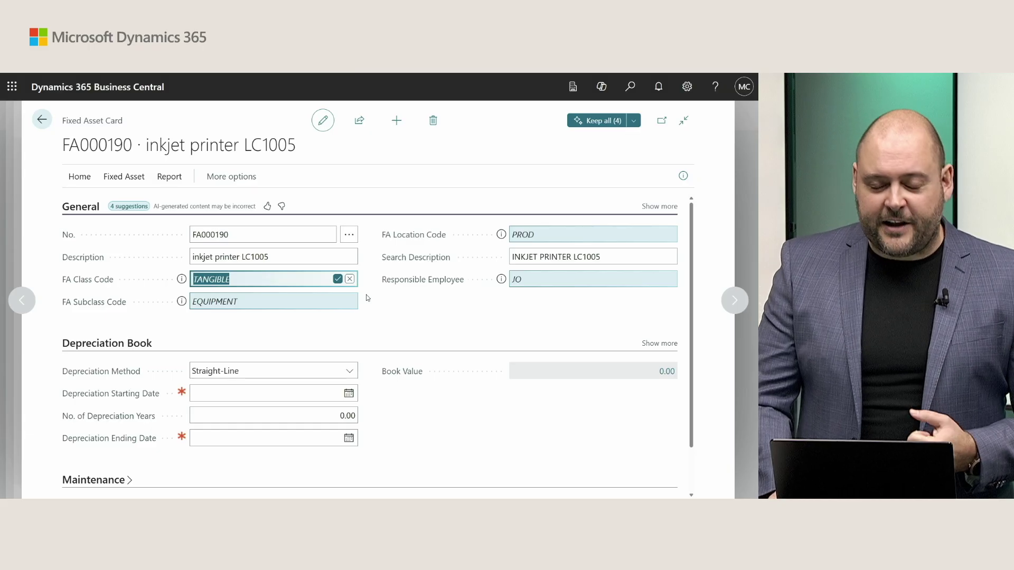
pyautogui.press('Tab')
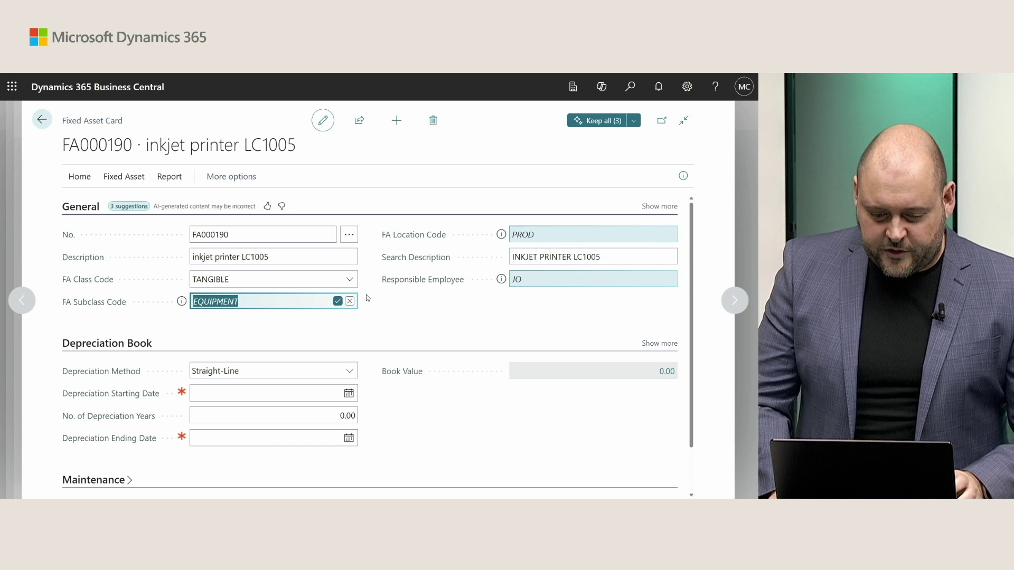
pyautogui.press('Tab')
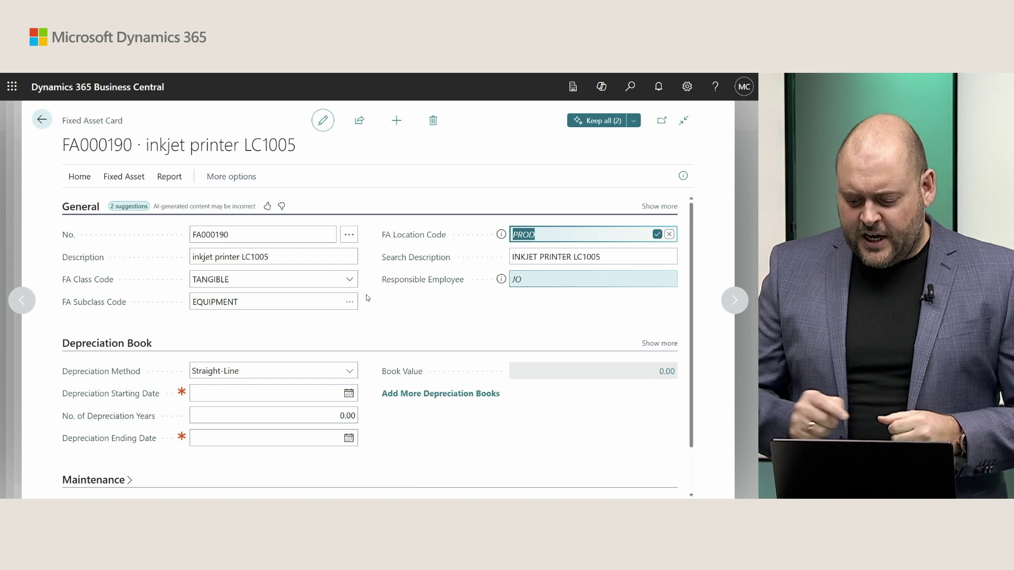
# - Reject the PROD location suggestion and set the responsible employee to LT
pyautogui.press('Delete')
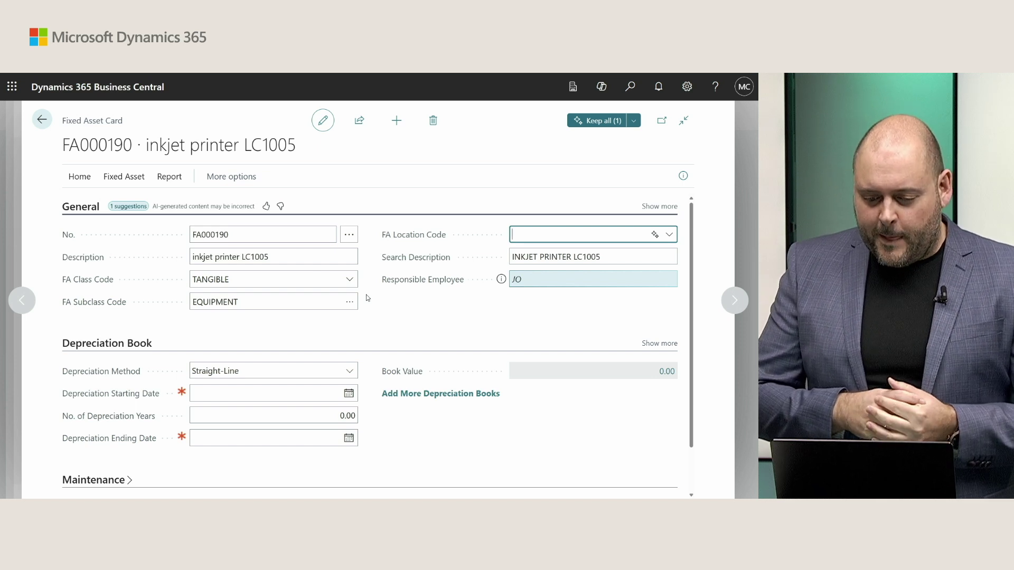
pyautogui.press('Tab')
pyautogui.press('Tab')
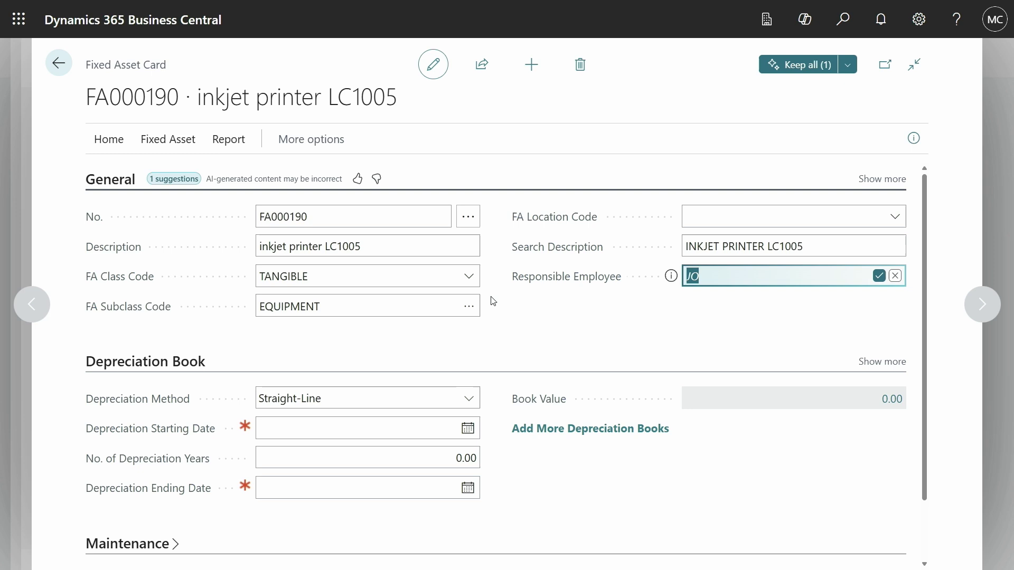
pyautogui.press('Return')
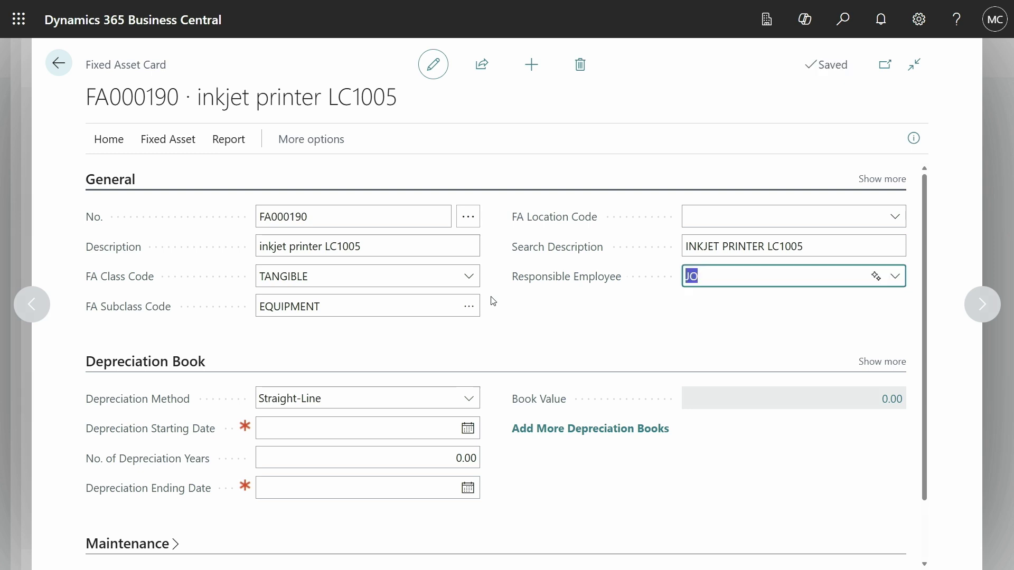
pyautogui.write('LT')
pyautogui.press('Tab')
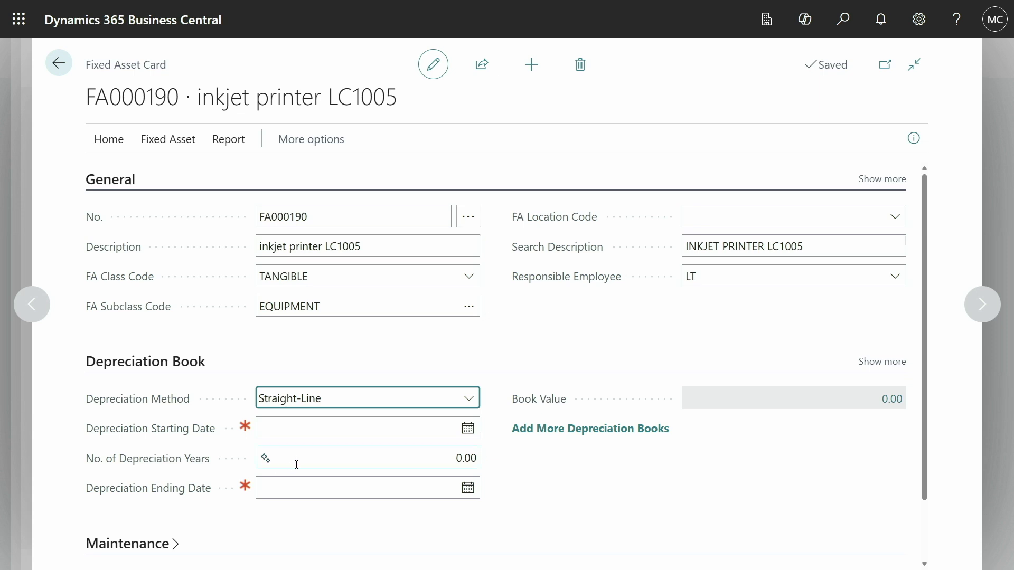
# - Set the depreciation starting date to today (3/18/2025) and view Copilot's reason for 5.00 years
pyautogui.click(265, 458)
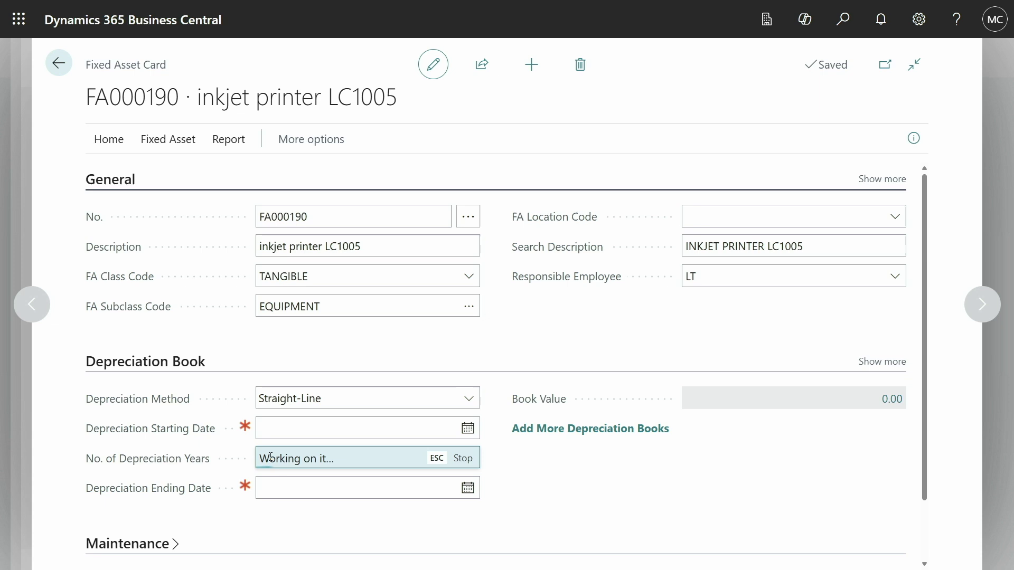
pyautogui.click(280, 430)
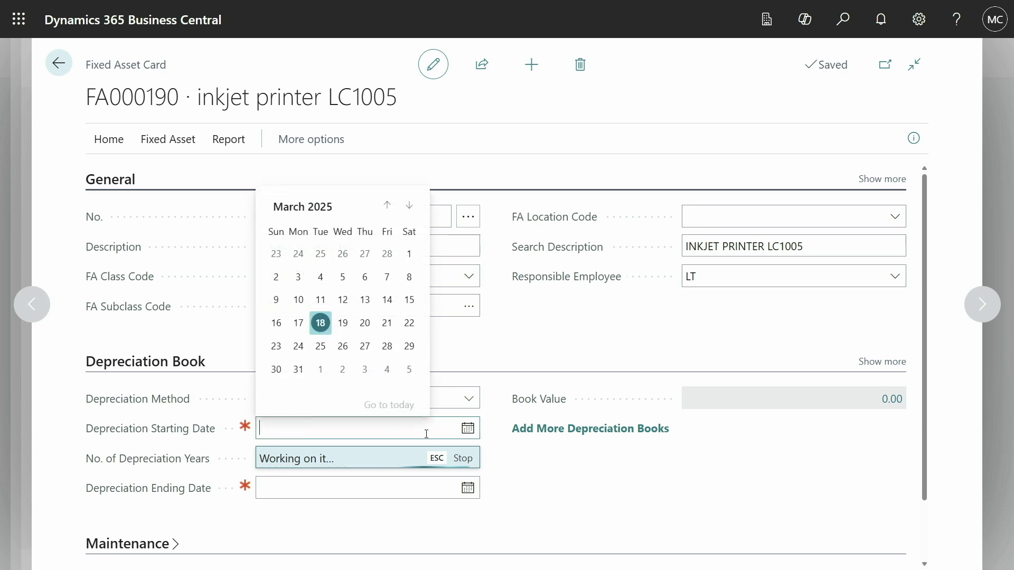
pyautogui.write('today')
pyautogui.press('Tab')
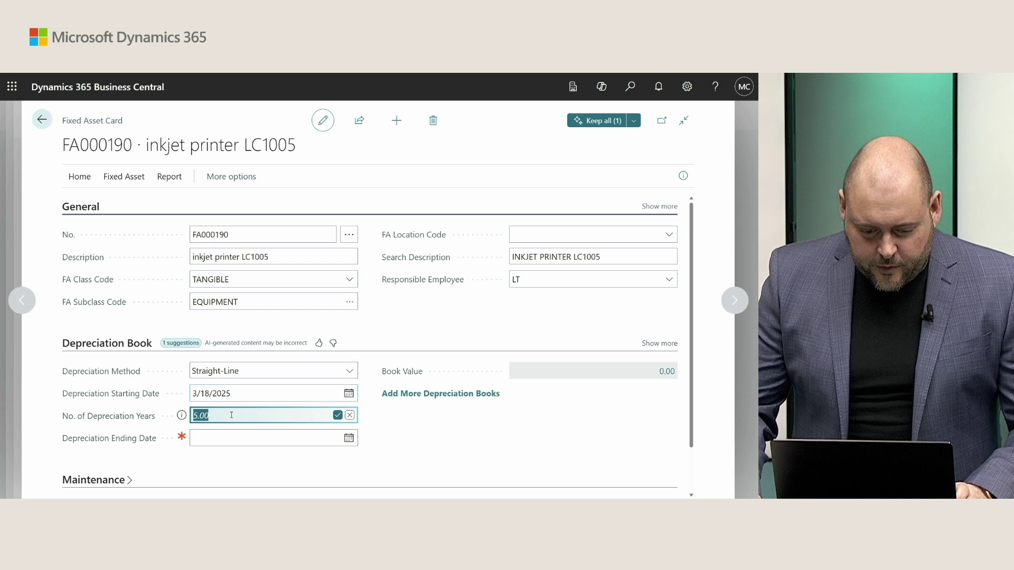
pyautogui.click(180, 415)
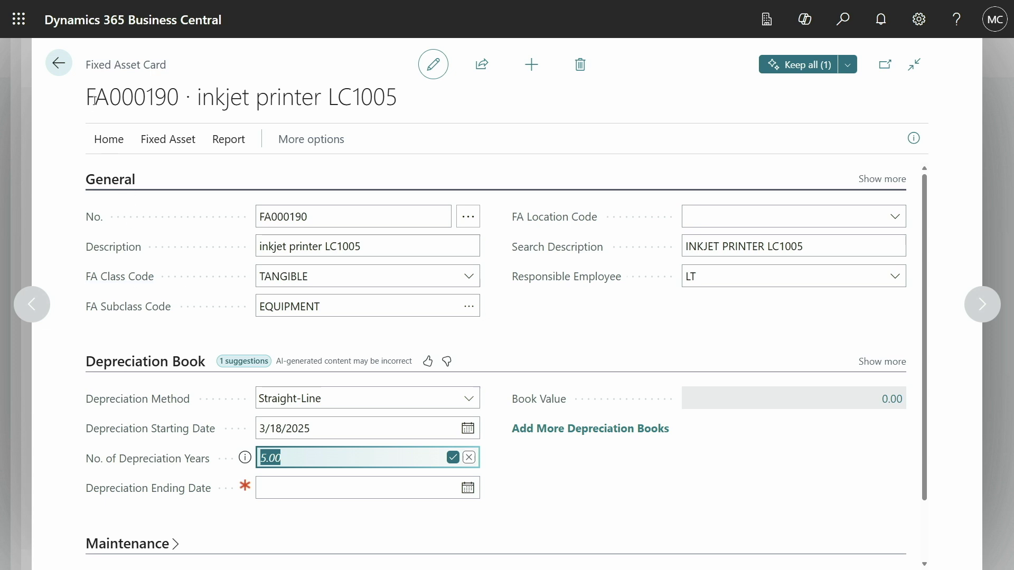
# - Discard the pending 5.00 depreciation-years suggestion and return to the Fixed Assets list
pyautogui.click(66, 76)
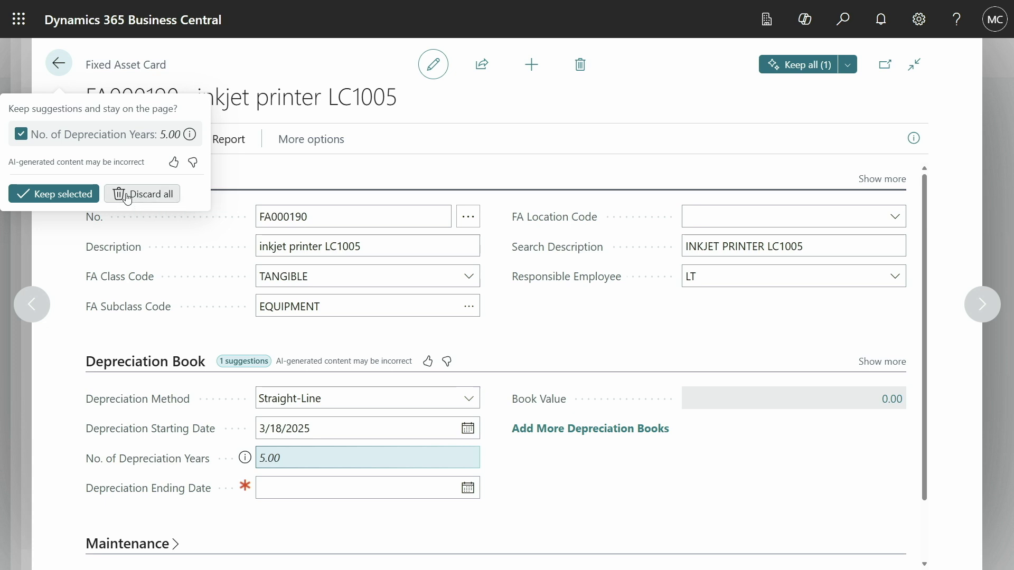
pyautogui.click(127, 195)
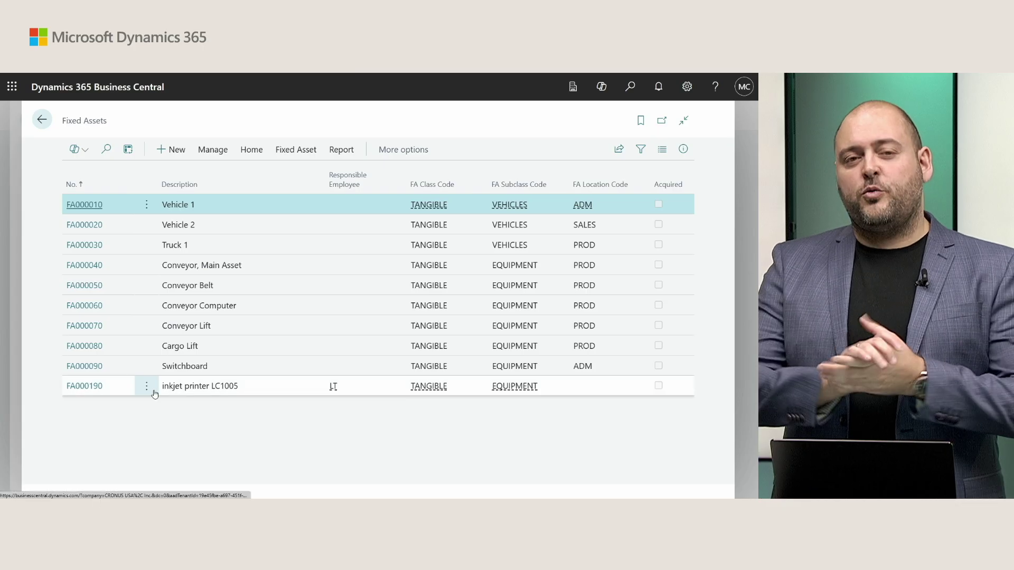